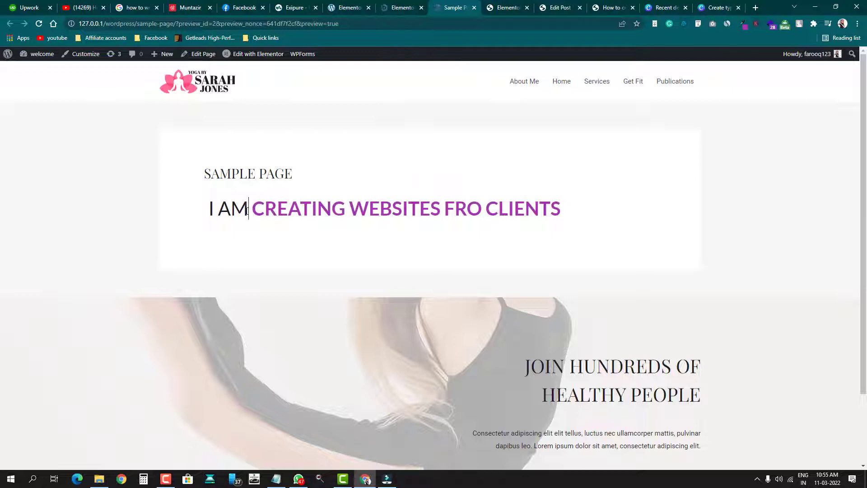
Inspect the static 'I AM' text on the page, then return to the Elementor editor.
drag(248, 210, 211, 210)
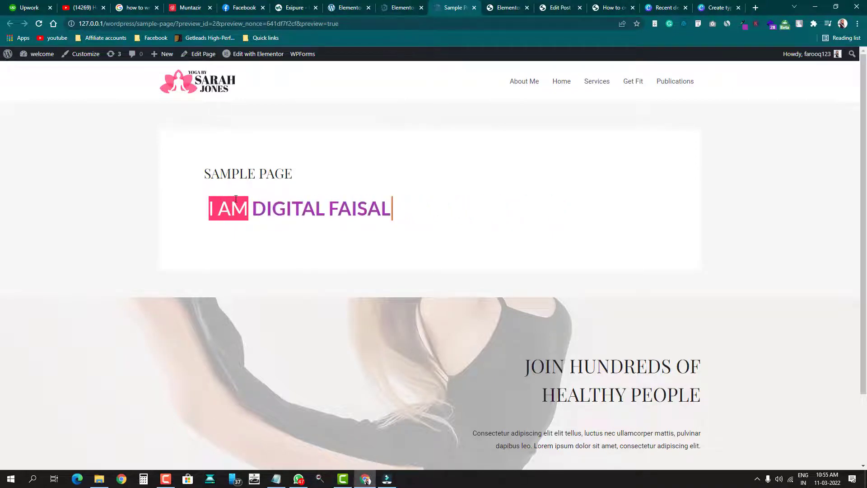
click(212, 206)
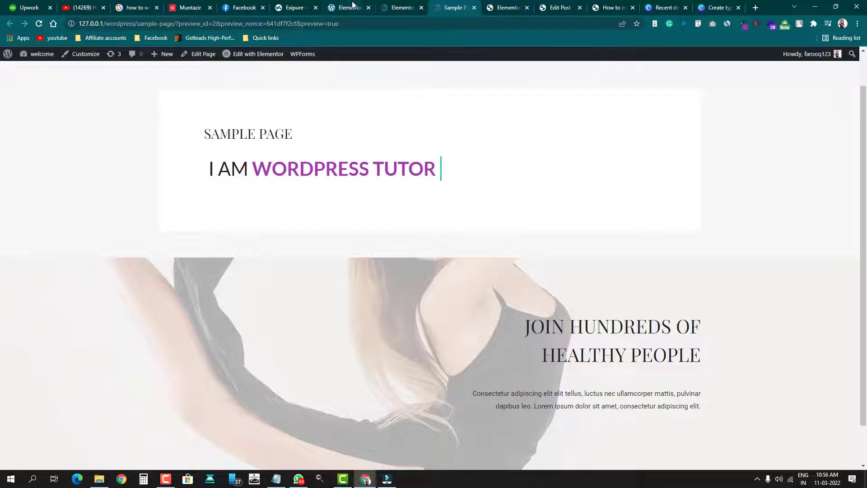
click(400, 7)
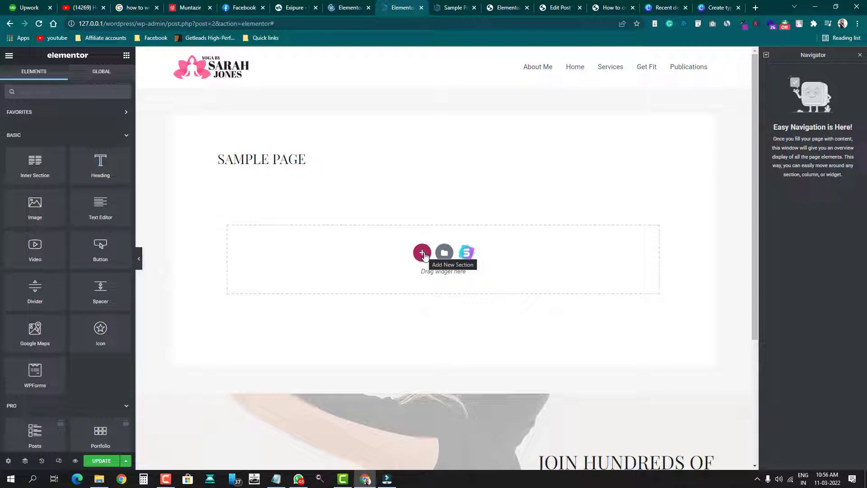
Add a one-column section and drop a Heading widget into its column.
click(423, 254)
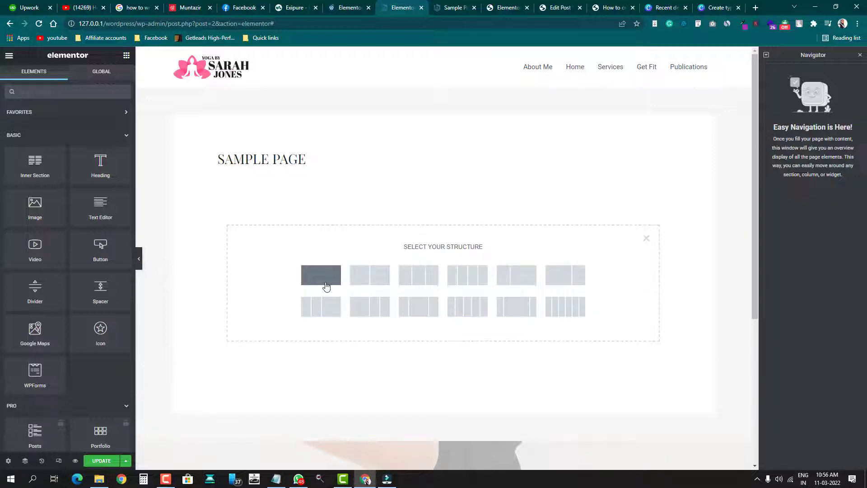
click(321, 275)
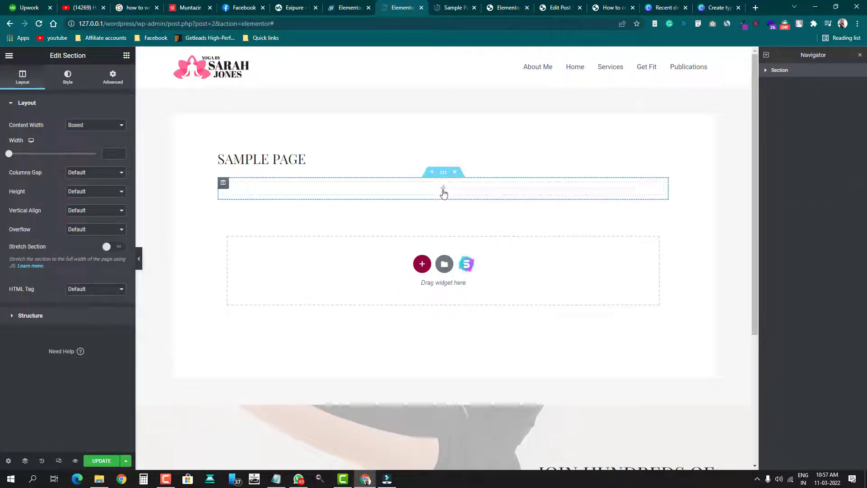
click(443, 189)
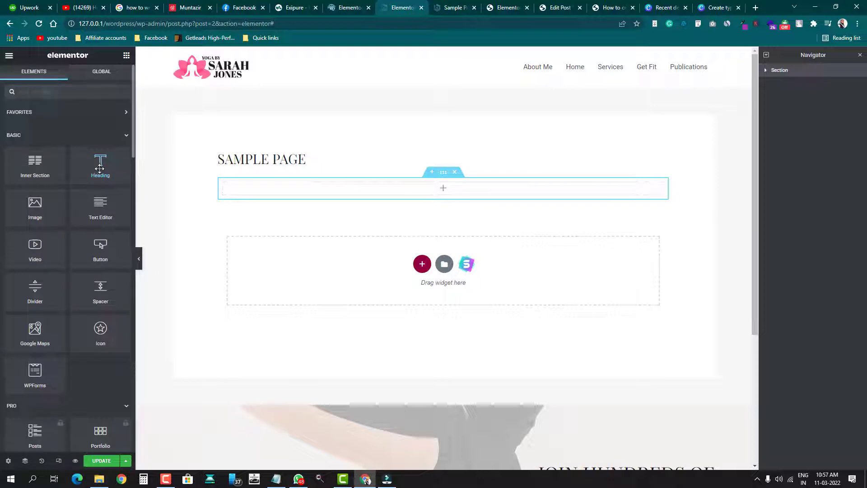
drag(100, 169, 668, 193)
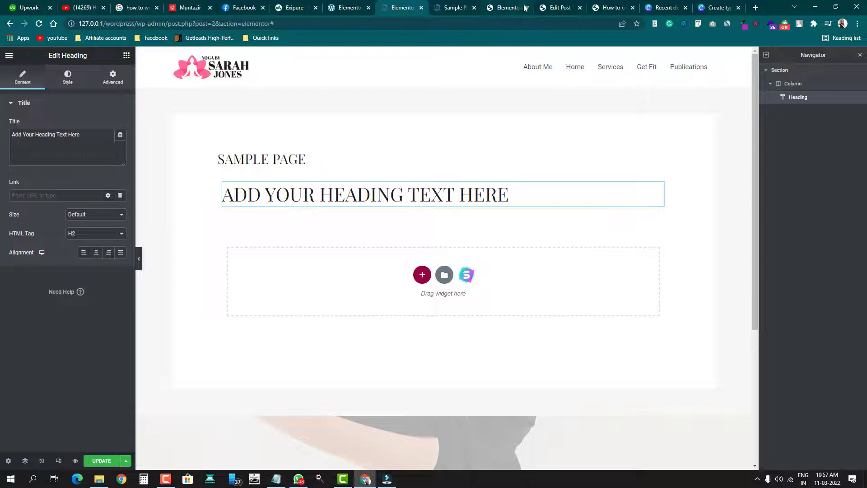
Copy the HTML code box from the wp-sites.in 'How to create typing effect' article.
click(613, 6)
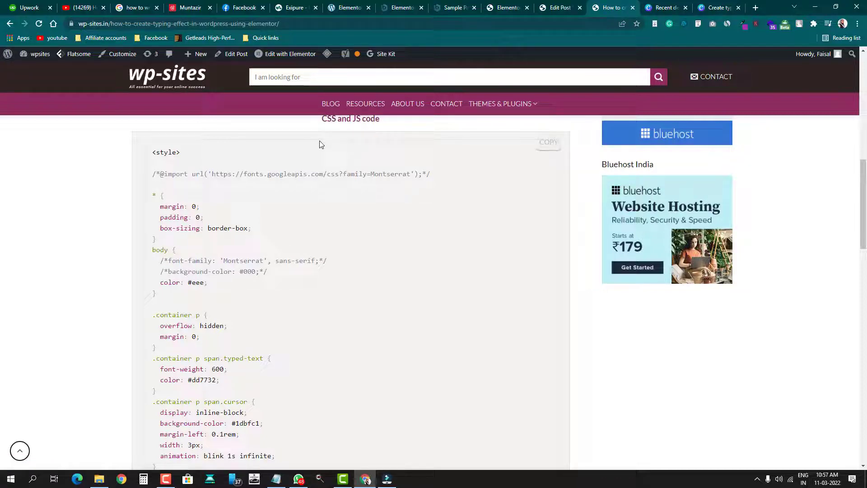
scroll(305, 198, up, 4)
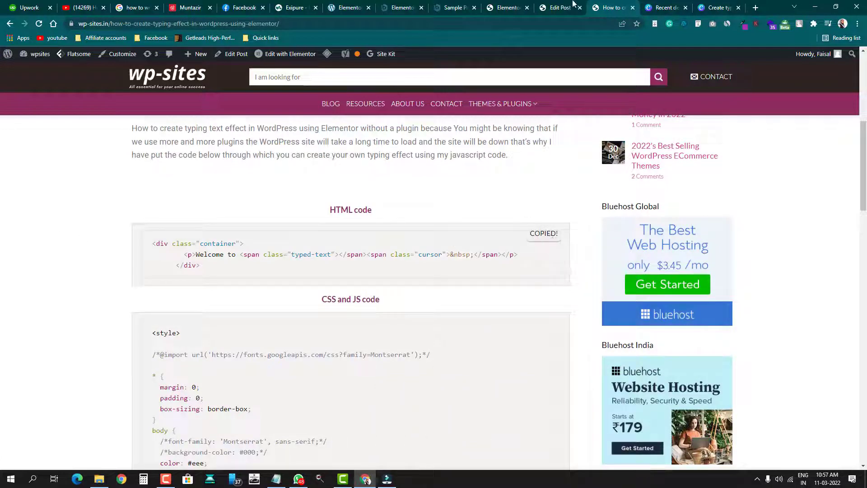
click(506, 8)
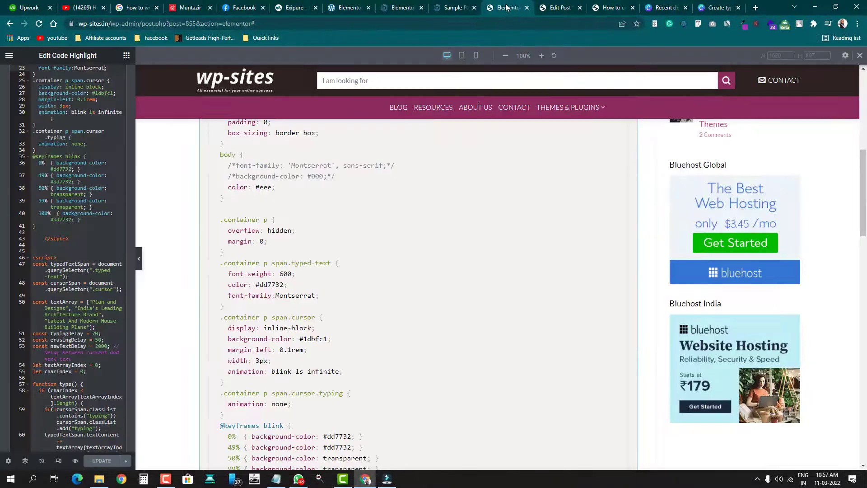
Replace the heading's 'Add Your Heading Text Here' title with the pasted typing-effect HTML.
click(400, 8)
drag(91, 135, 7, 137)
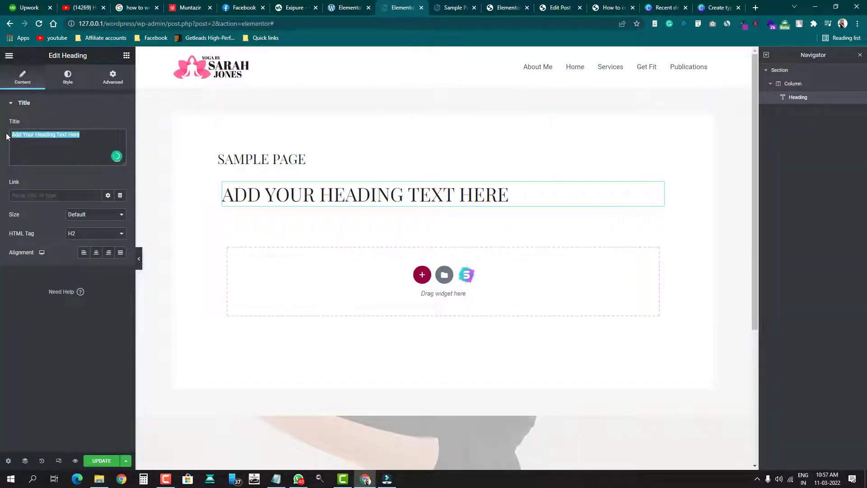
key(BackSpace)
right_click(24, 136)
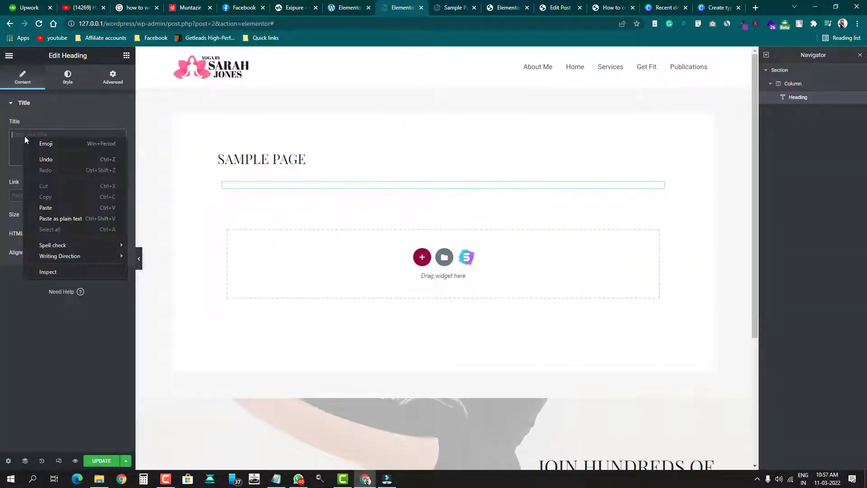
click(45, 208)
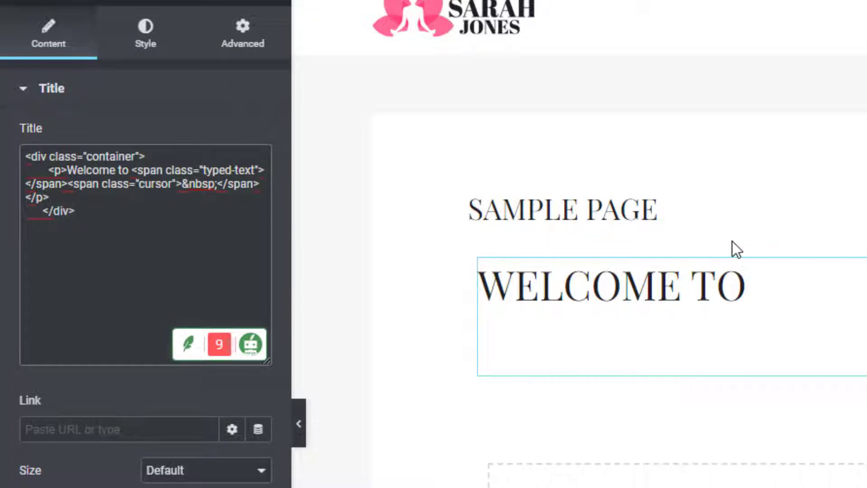
Set the heading's text colour to the global Theme Color 3.
click(141, 56)
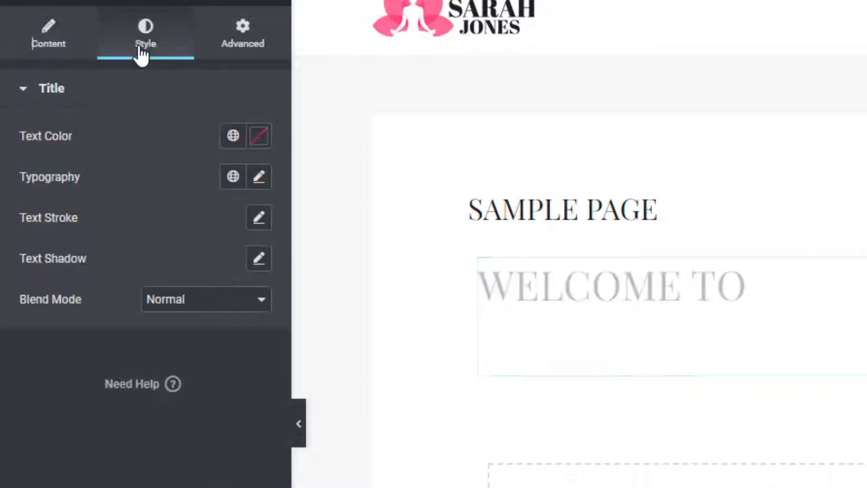
click(233, 136)
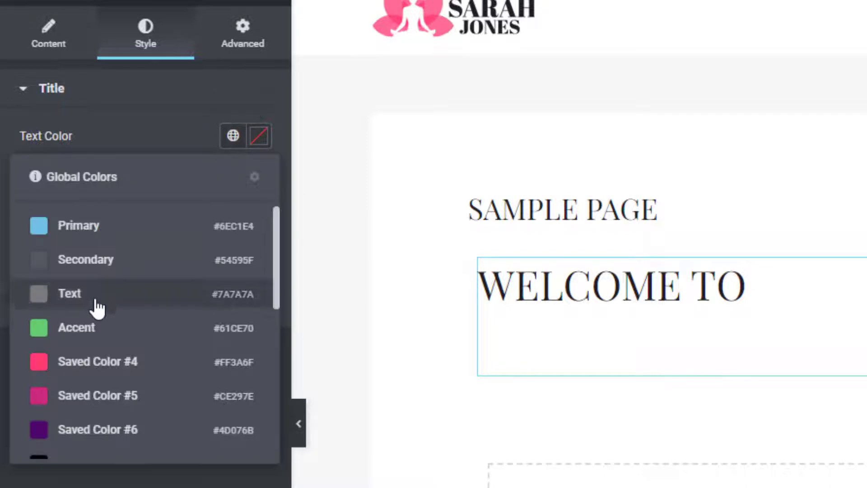
click(74, 335)
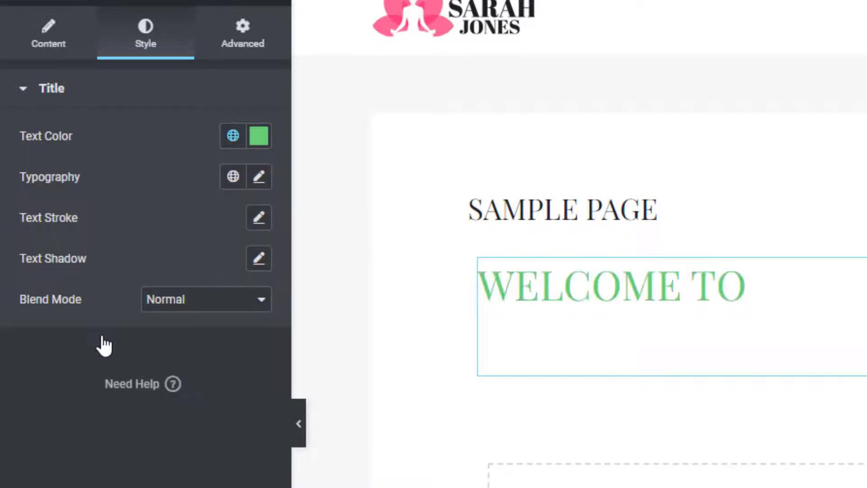
click(233, 136)
click(131, 431)
scroll(124, 241, down, 5)
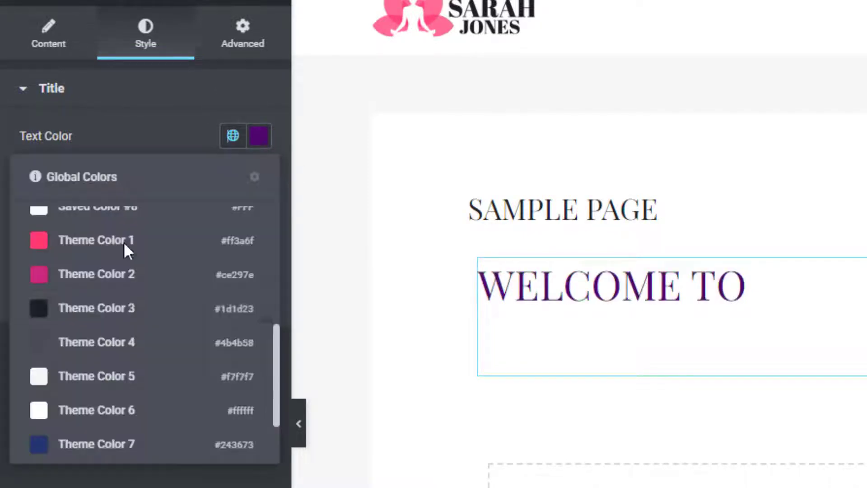
click(124, 306)
Set the heading's typography font family to Verdana.
click(259, 177)
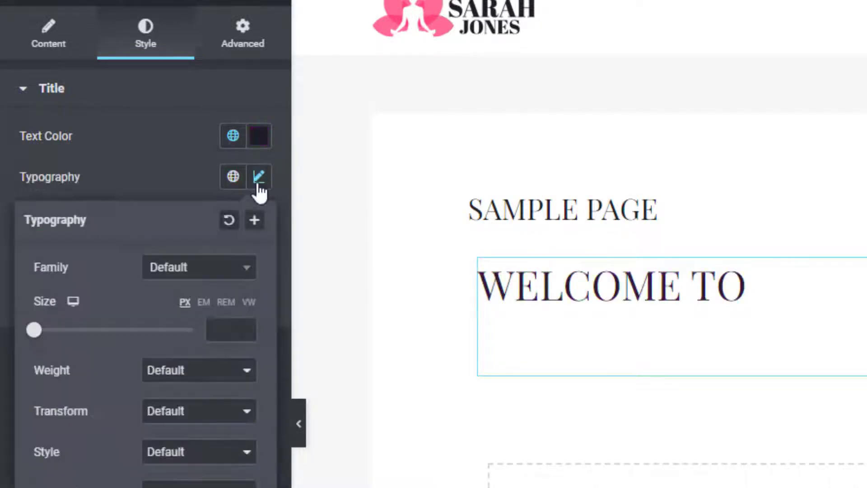
click(221, 273)
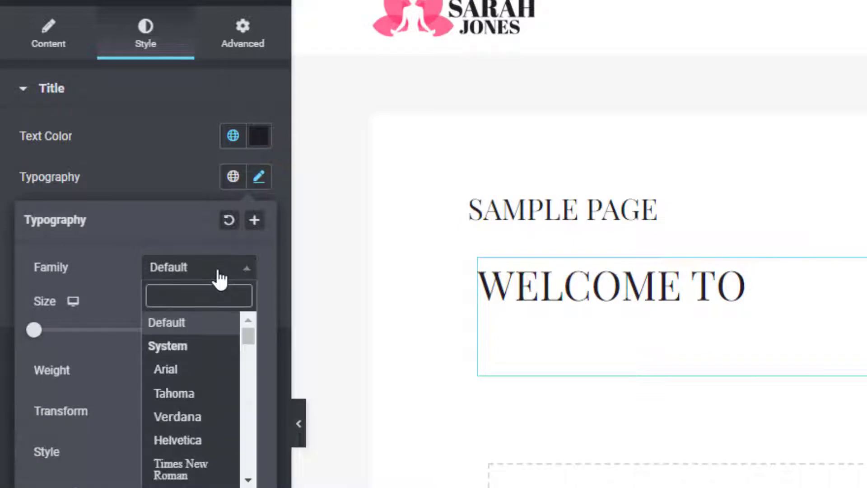
click(212, 419)
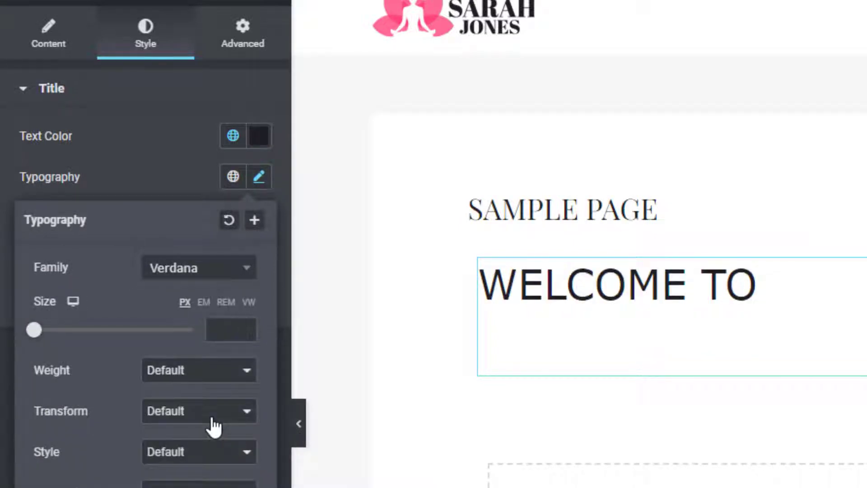
click(230, 275)
click(230, 274)
click(735, 351)
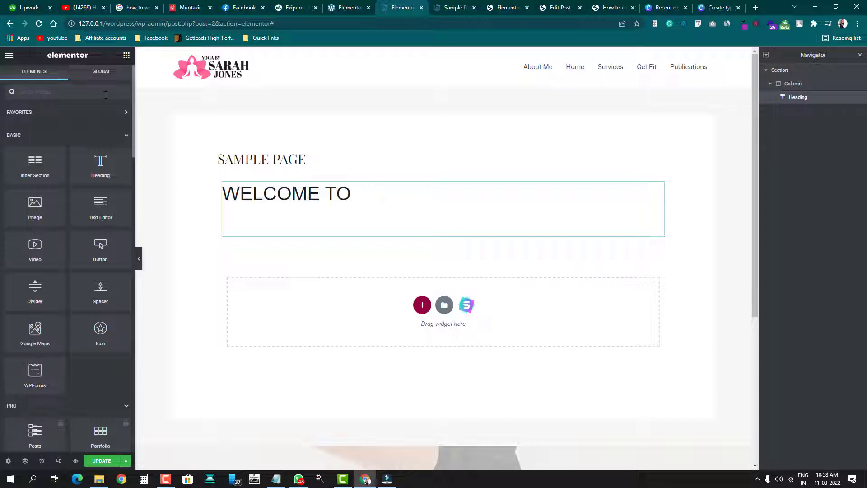
Search 'ht' and place an HTML widget below the WELCOME TO heading.
click(105, 95)
text(ht)
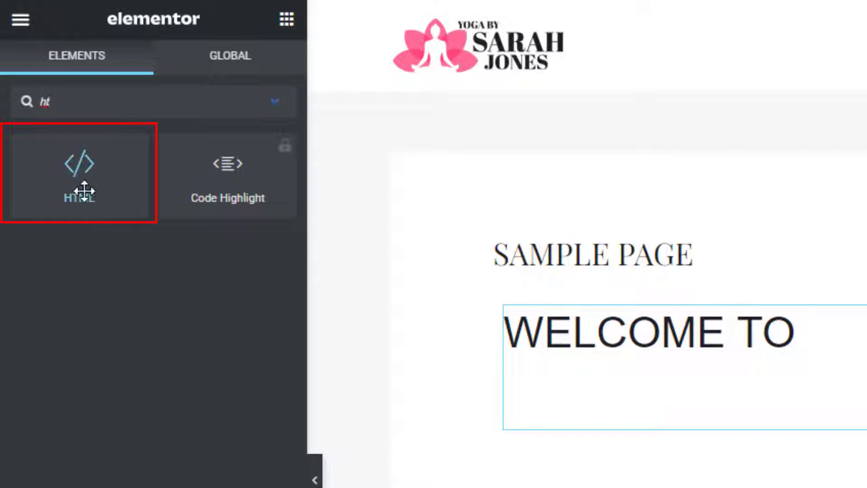
drag(93, 170, 685, 359)
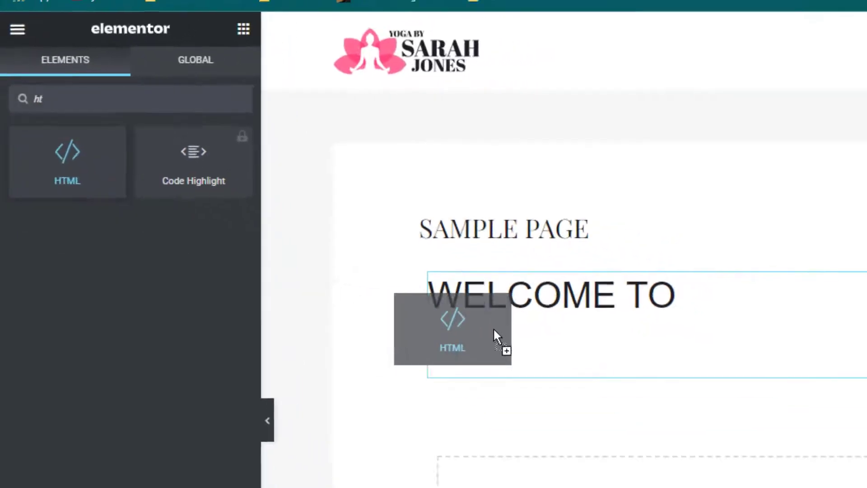
drag(316, 212, 298, 196)
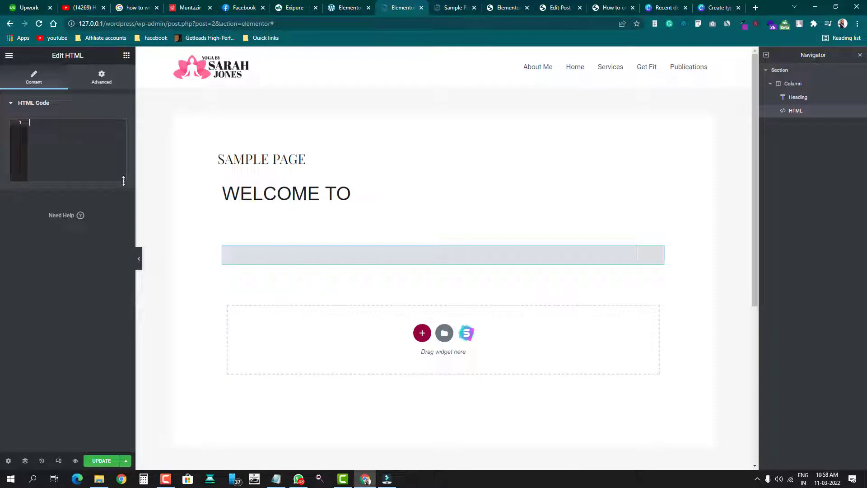
Copy the CSS and JS code from the wp-sites typing-effect tutorial.
click(606, 7)
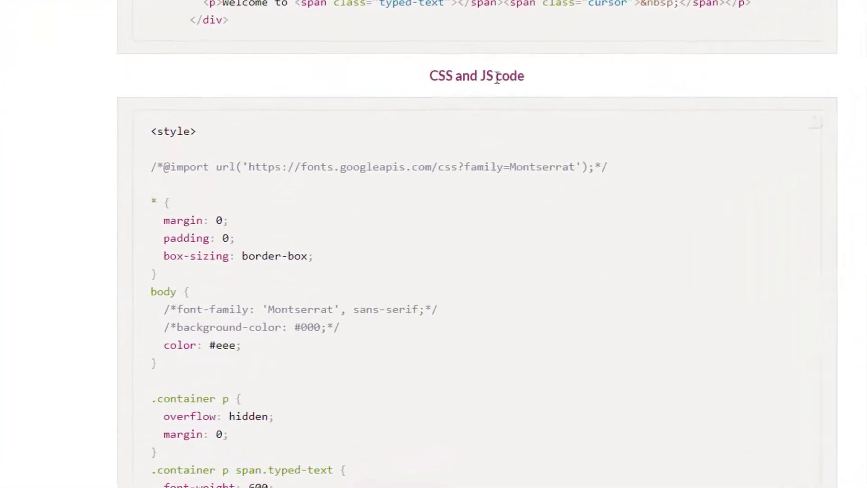
mouse_move(804, 120)
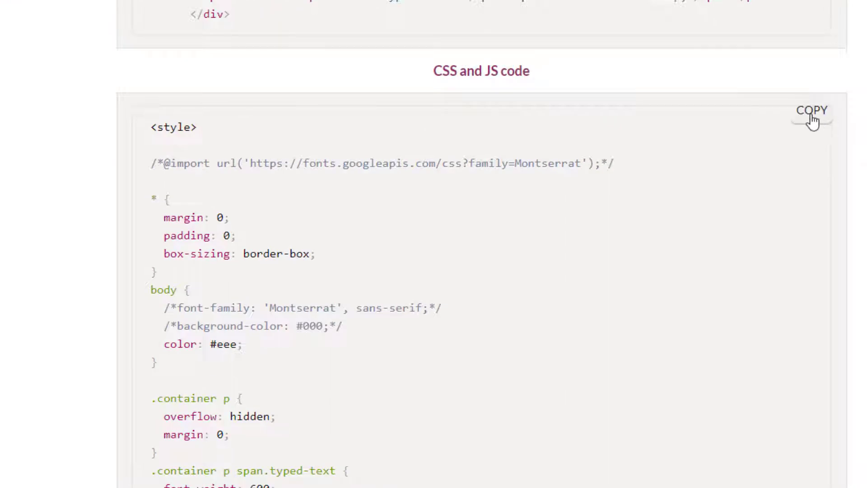
click(810, 116)
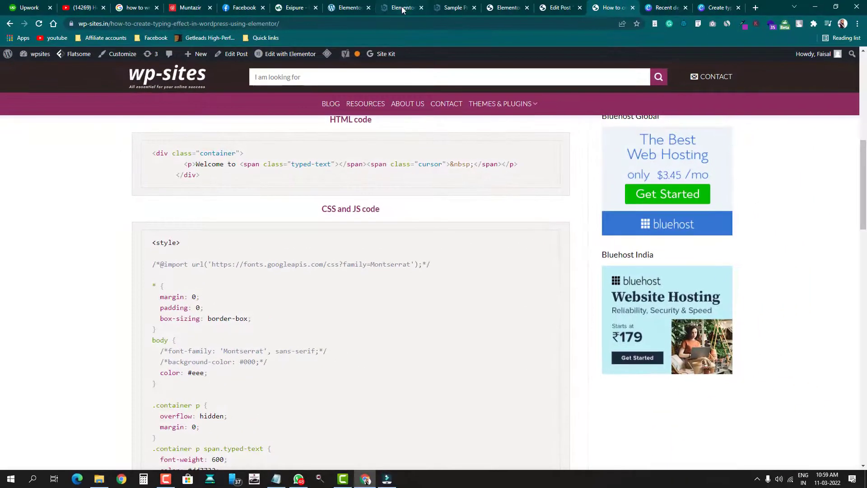
Paste the typing-effect CSS and JavaScript into the HTML widget's code box.
click(405, 10)
right_click(41, 124)
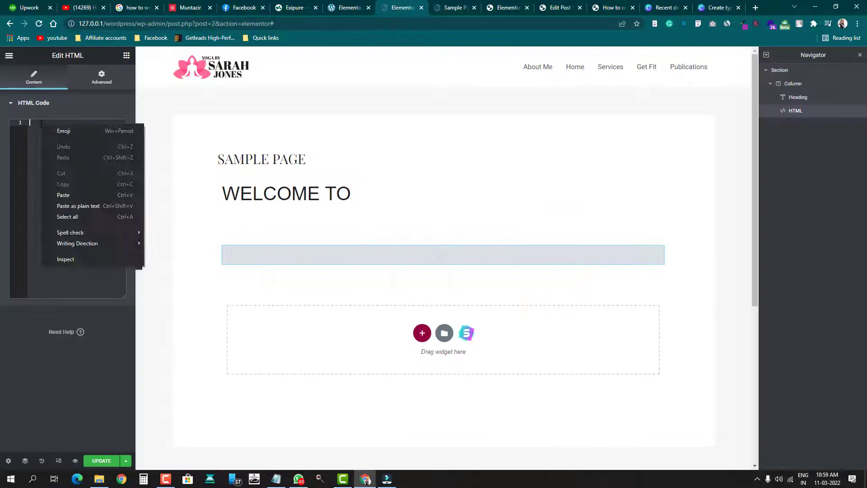
click(82, 195)
scroll(45, 216, down, 4)
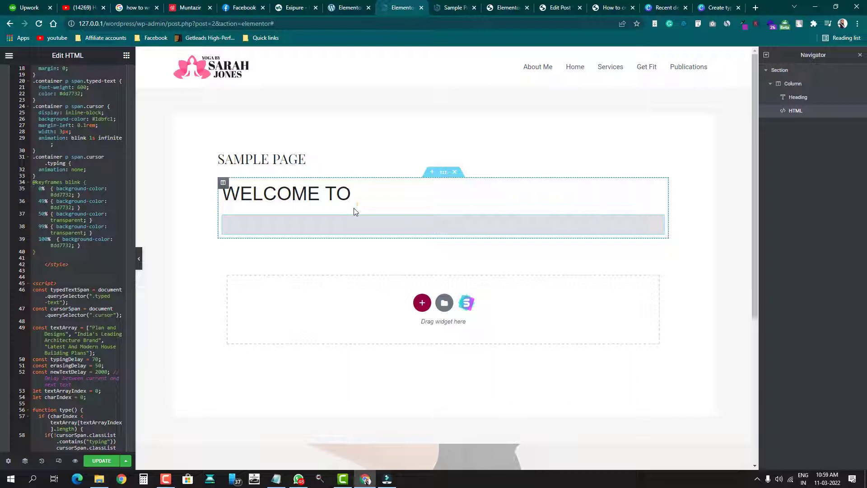
Update the page and open its live preview with the typing WELCOME TO heading.
click(104, 463)
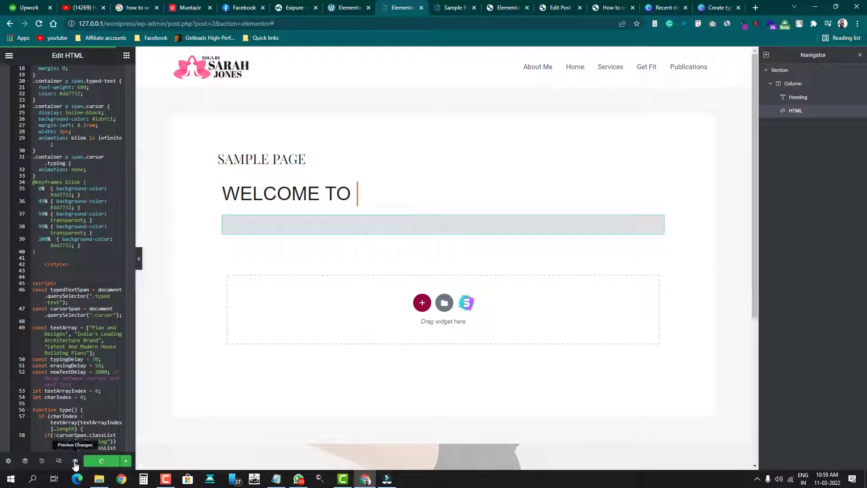
click(75, 462)
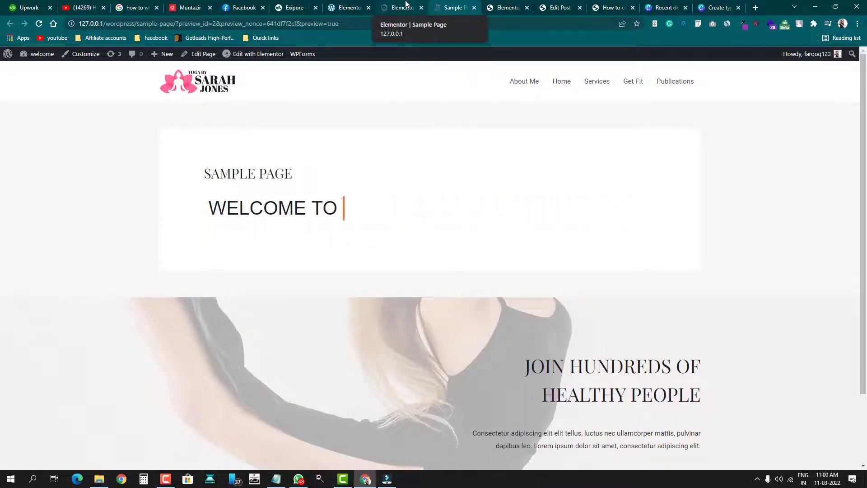
Change the typed-text colour in the HTML code from #dd7732 to #a335b0 and update.
click(406, 4)
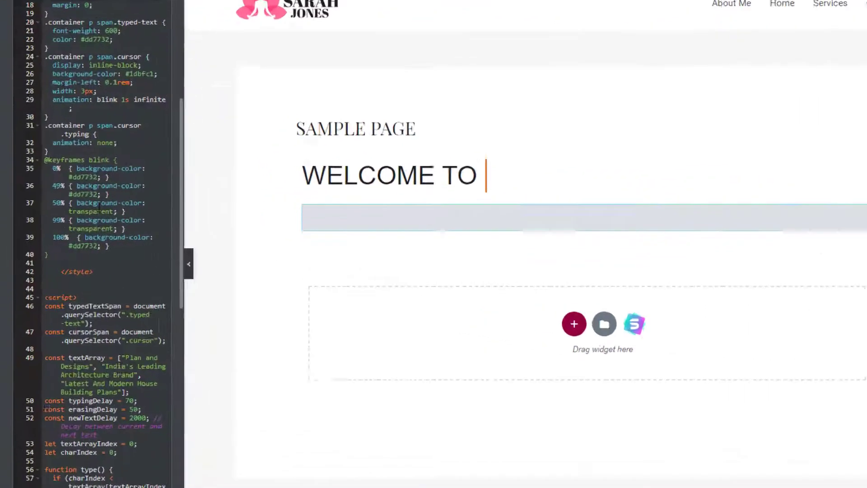
scroll(72, 218, up, 3)
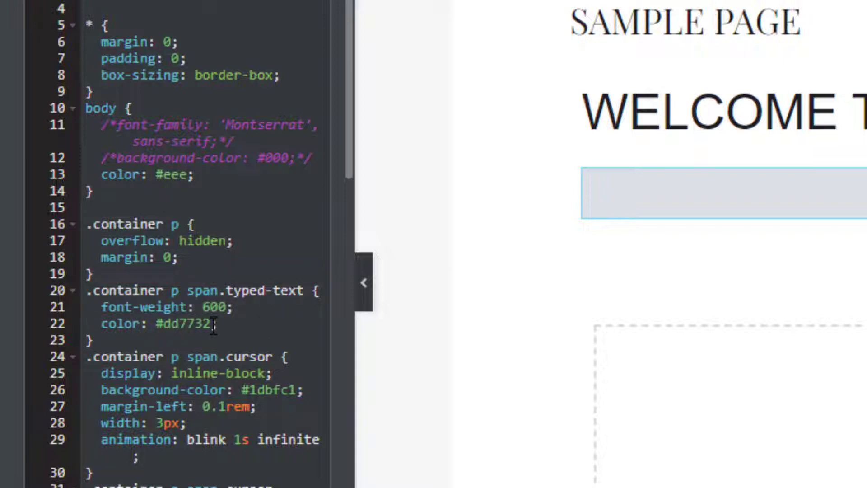
drag(214, 324, 155, 324)
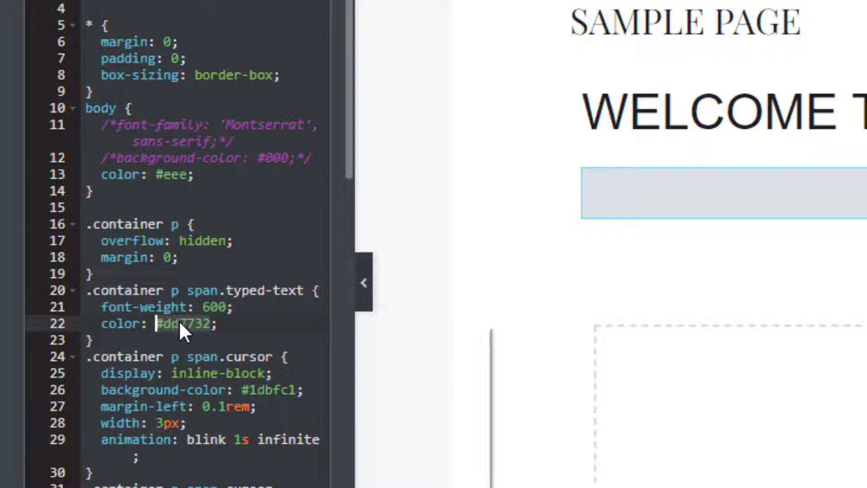
key(ctrl+v)
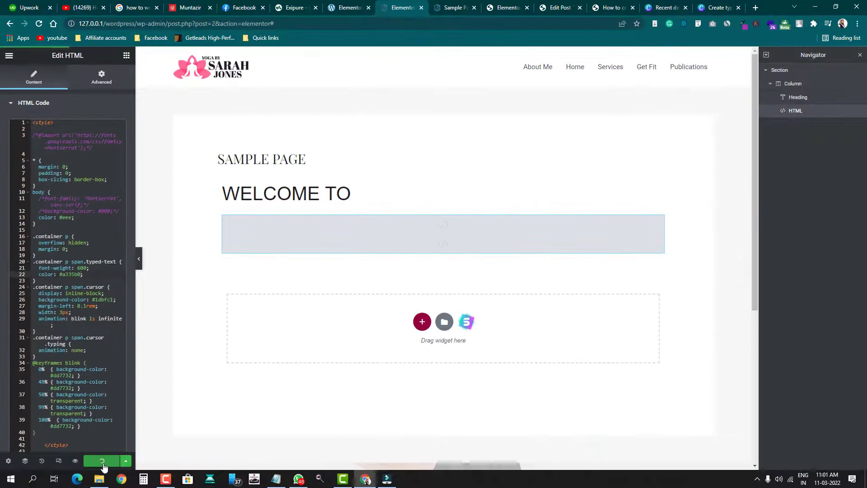
click(104, 468)
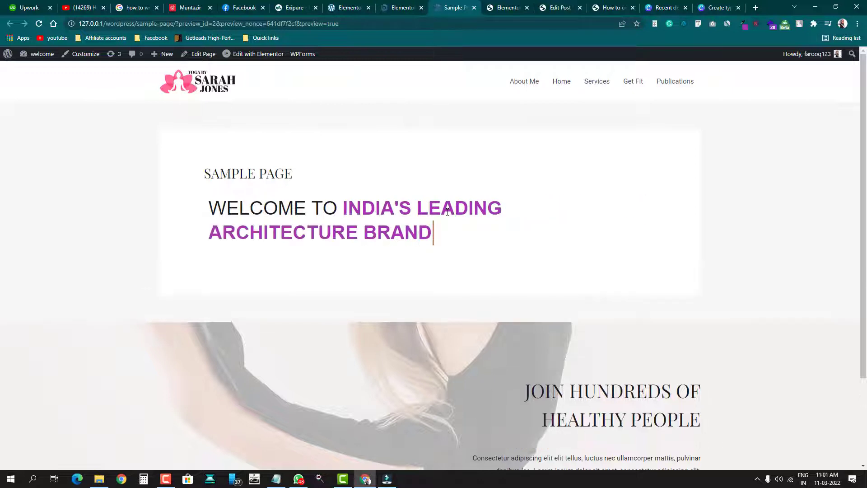
Return from the purple-text preview to the Elementor editor's HTML code.
click(407, 8)
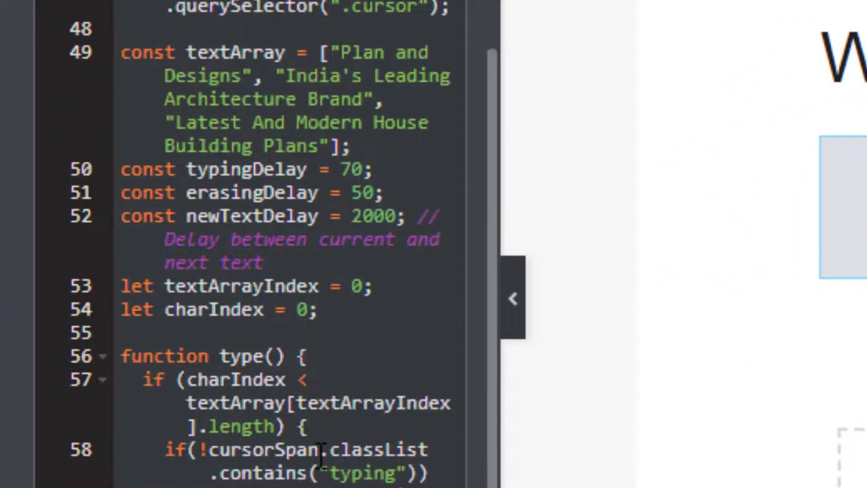
On line 49, change the three textArray strings to "Youtube", "Programmer" and "Coder".
click(241, 77)
click(342, 52)
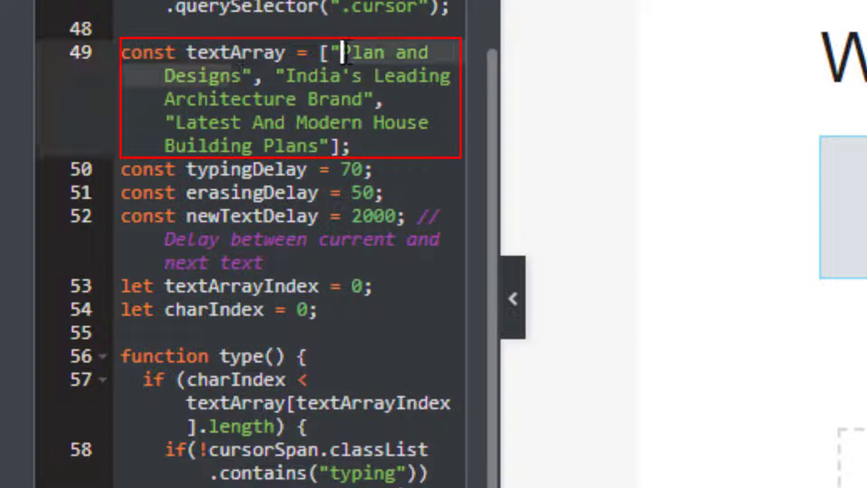
text(Youtube)
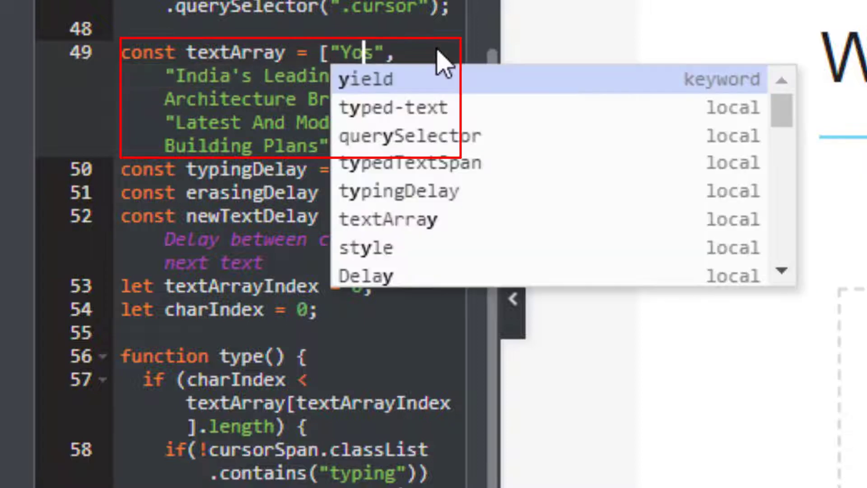
drag(175, 76, 371, 98)
text(Programmer",)
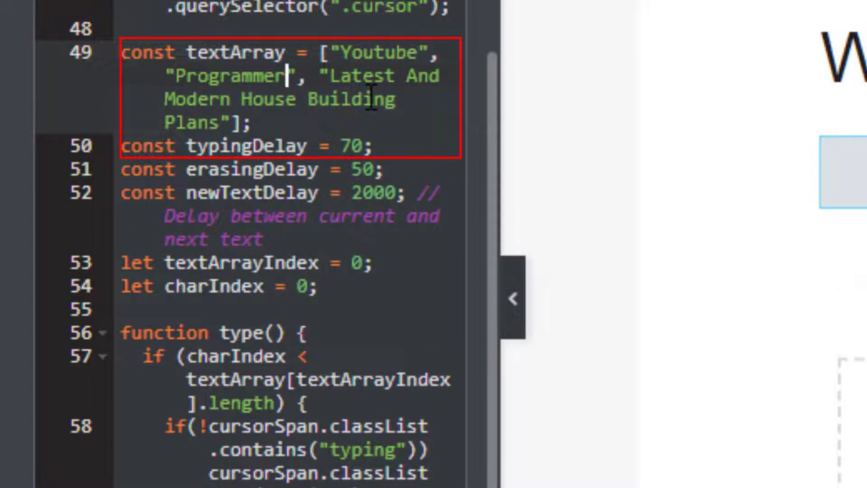
drag(220, 122, 329, 76)
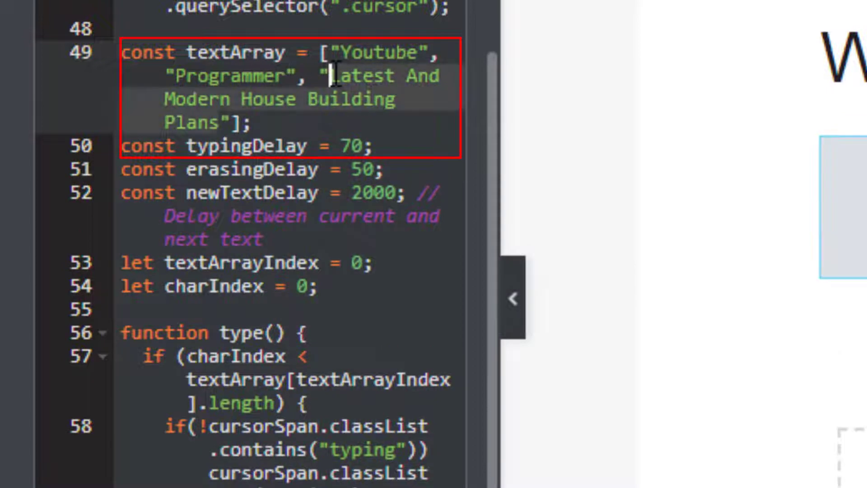
text(Coder)
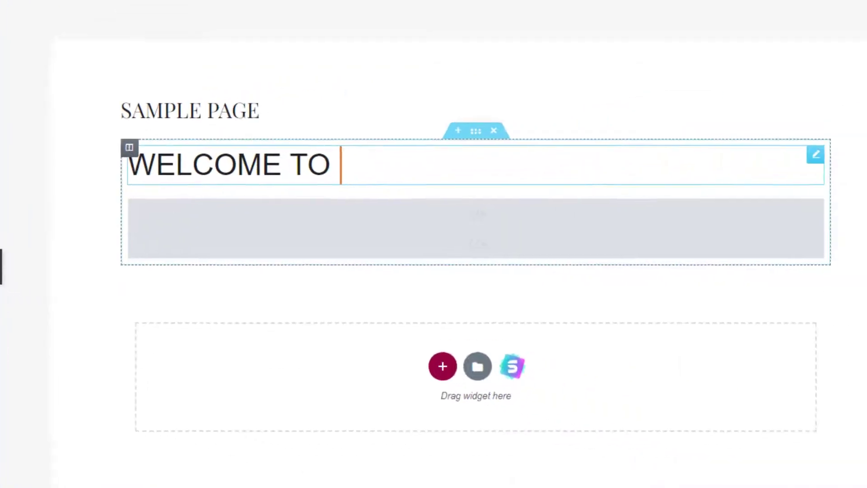
Replace the heading title text 'Welcome to' with 'I am'.
click(40, 68)
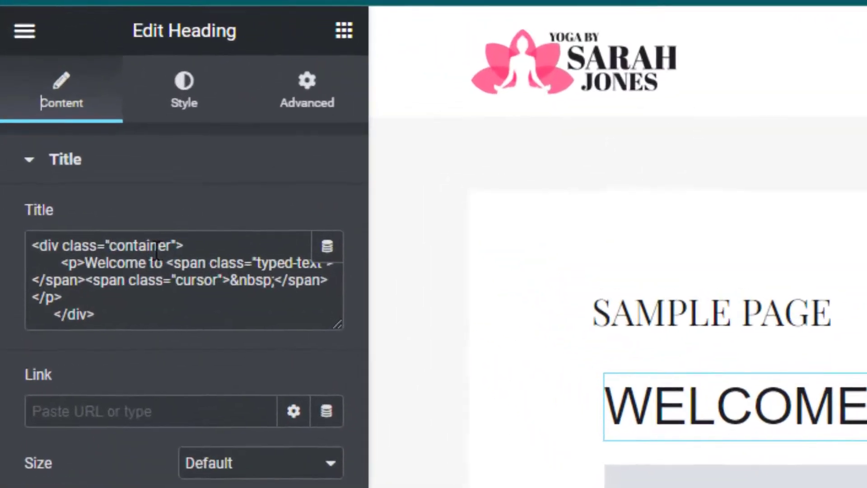
drag(87, 263, 161, 263)
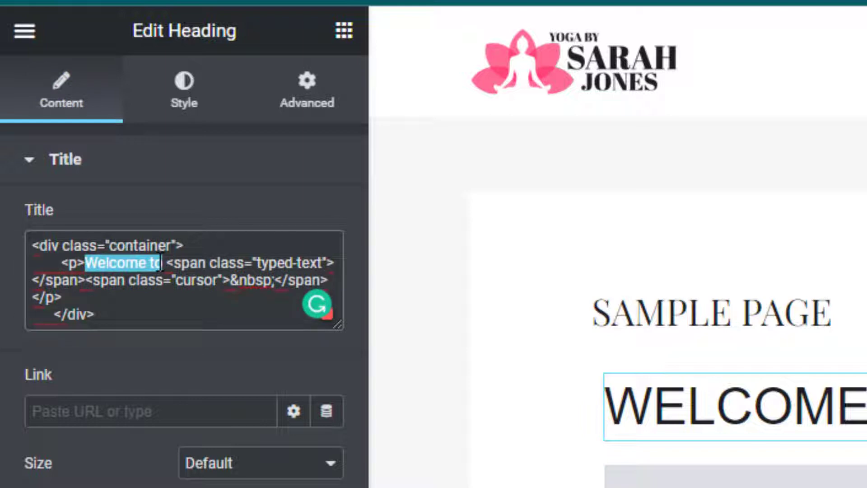
text(I amd)
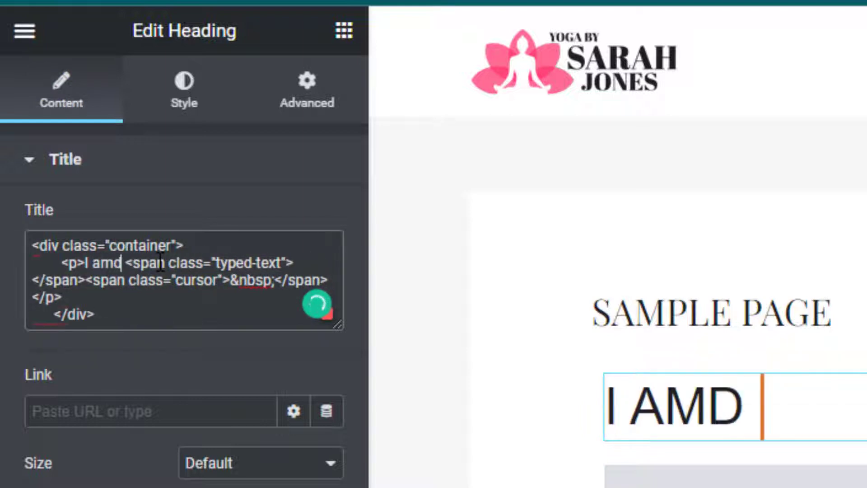
key(BackSpace)
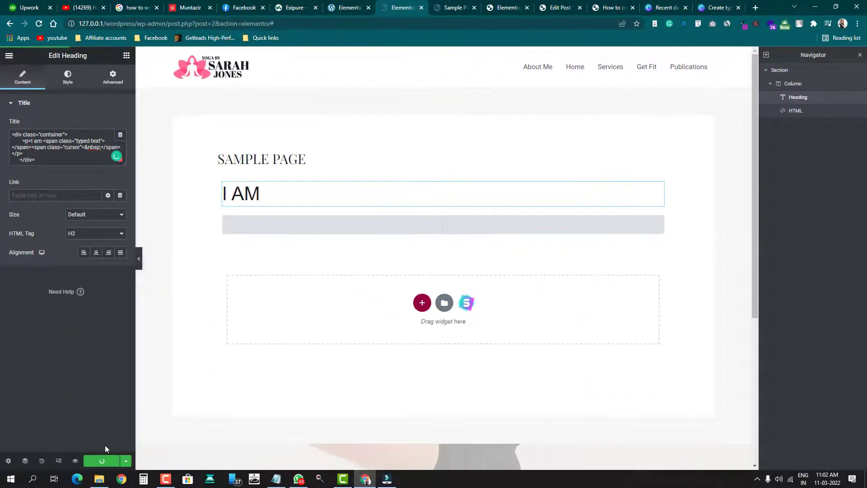
click(450, 6)
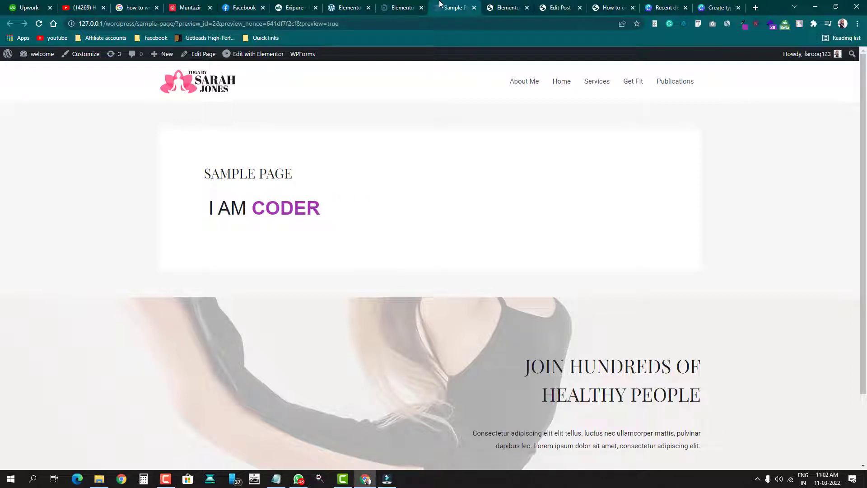
click(396, 5)
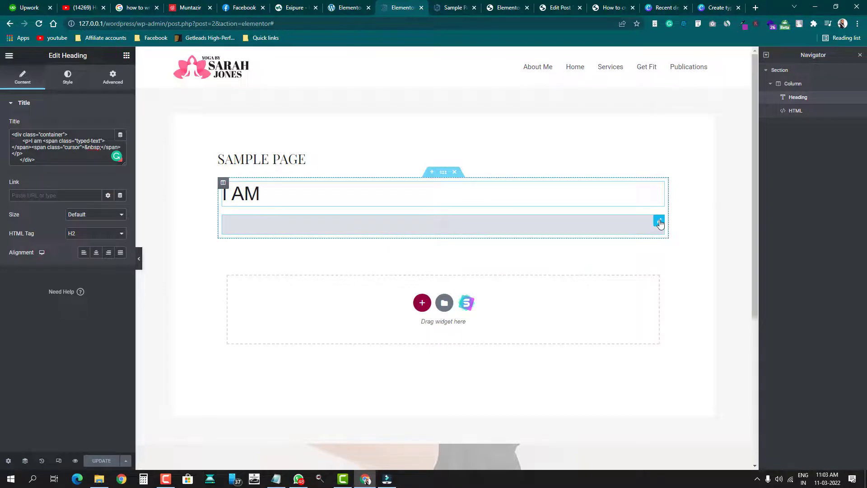
In the HTML widget script, change typingDelay on line 50 from 70 to 170.
click(659, 221)
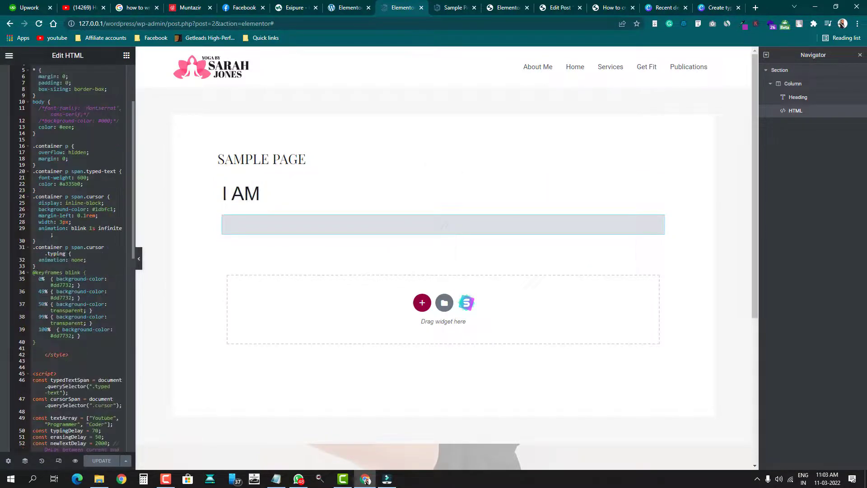
scroll(72, 257, down, 3)
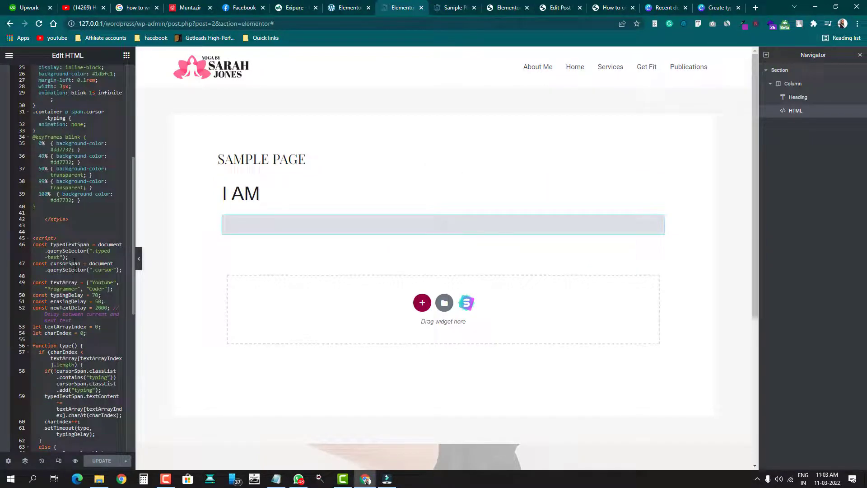
scroll(75, 267, down, 3)
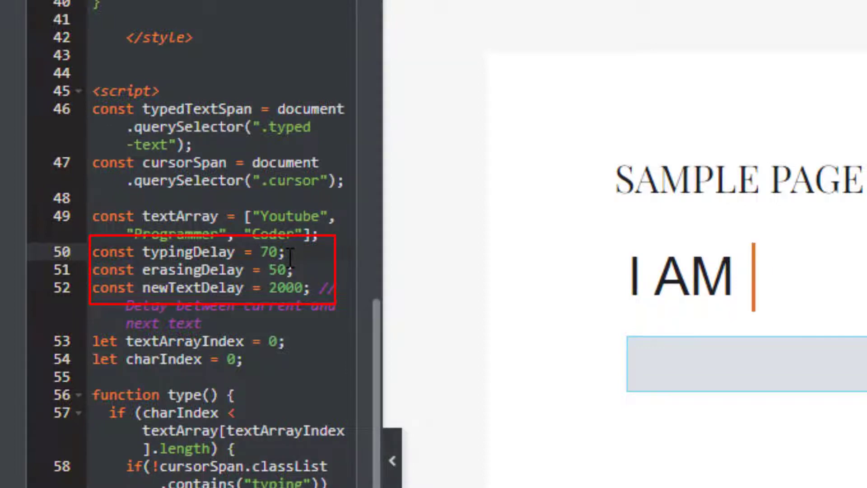
text(1)
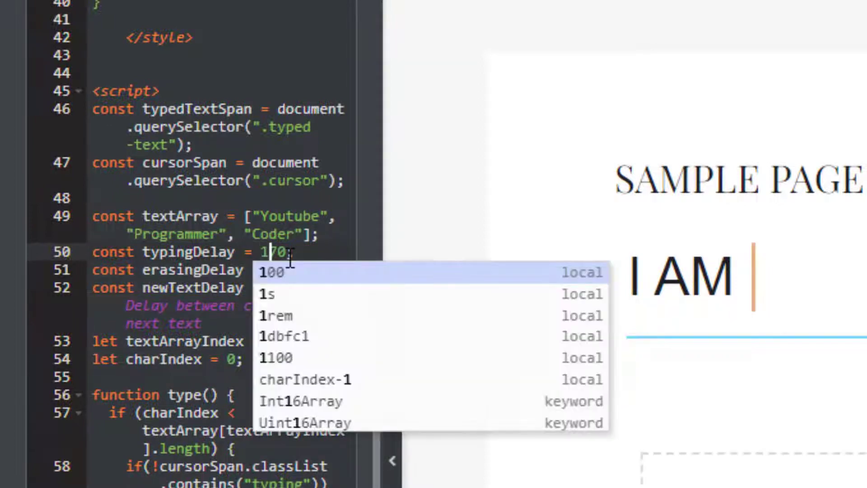
key(Escape)
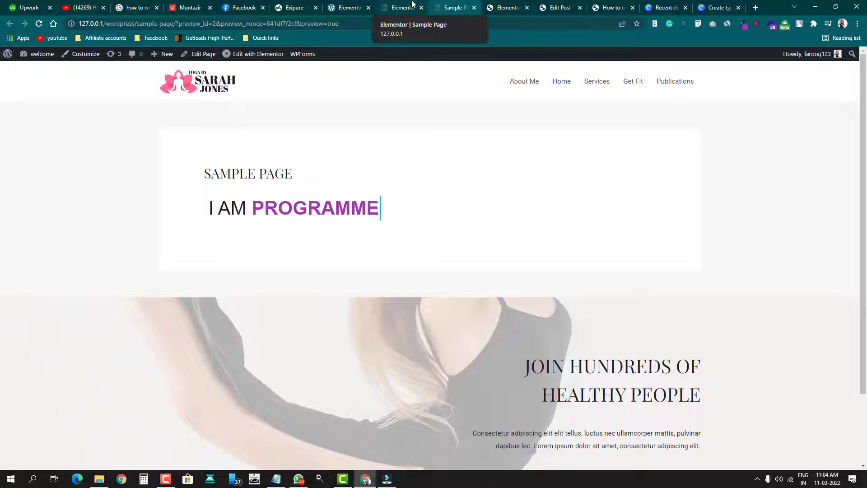
Change erasingDelay on line 51 from 50 to 170 to match the typing delay.
click(408, 6)
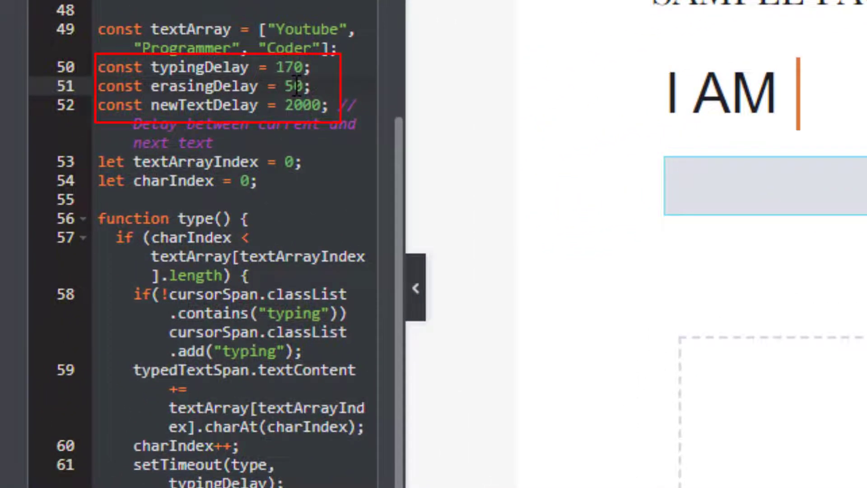
text(1)
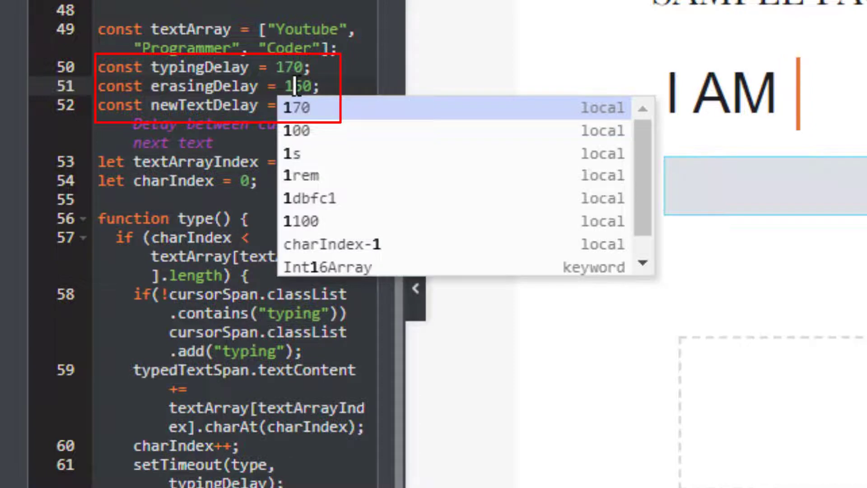
click(316, 101)
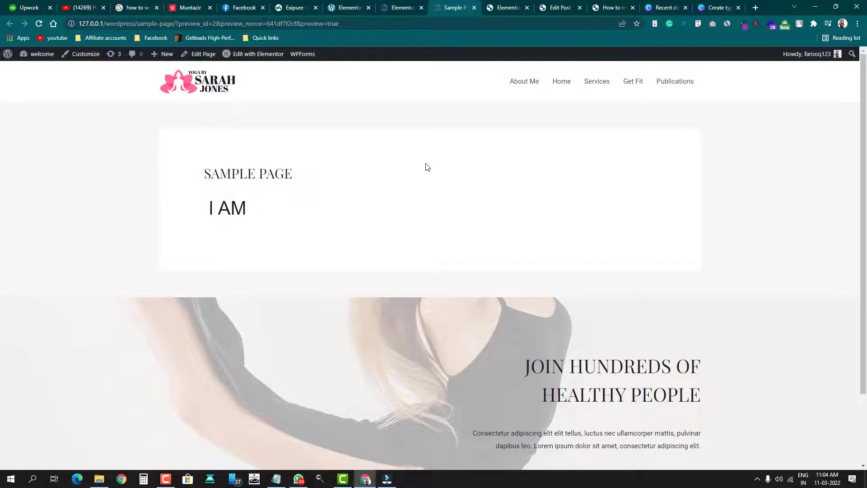
key(ctrl+shift+Tab)
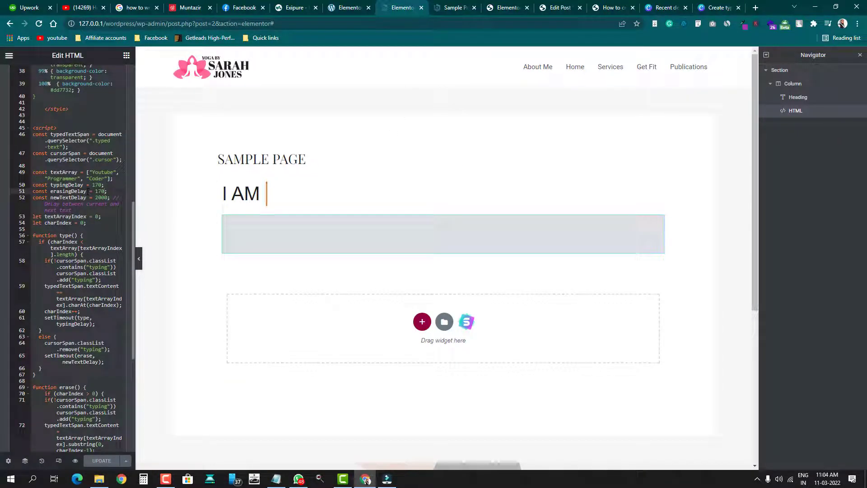
Change typingDelay back to 70 and start cutting erasingDelay down to 70.
click(95, 185)
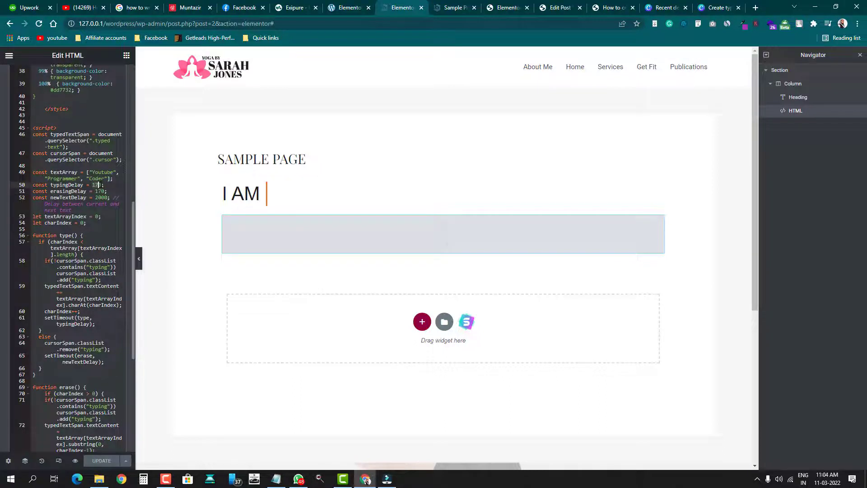
key(BackSpace)
key(BackSpace)
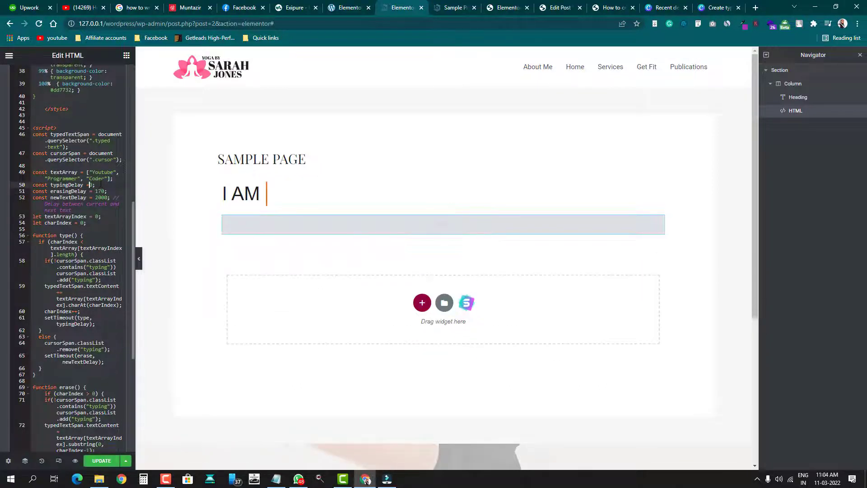
text(7)
click(84, 197)
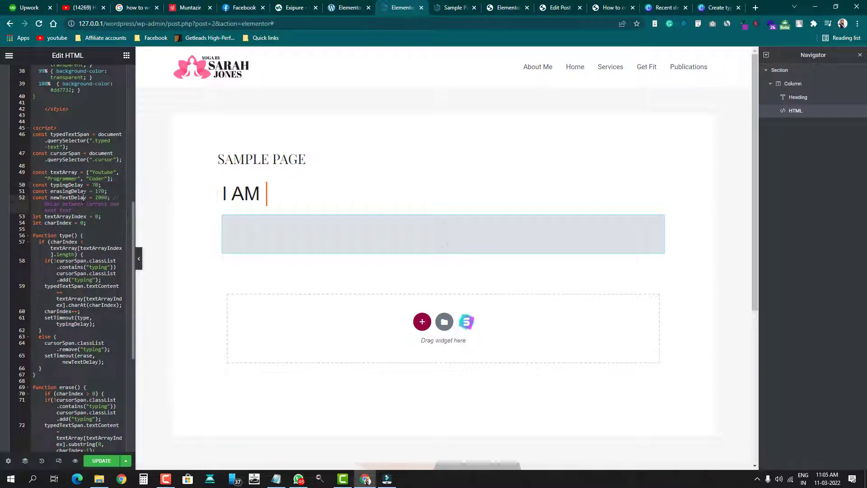
click(97, 191)
key(BackSpace)
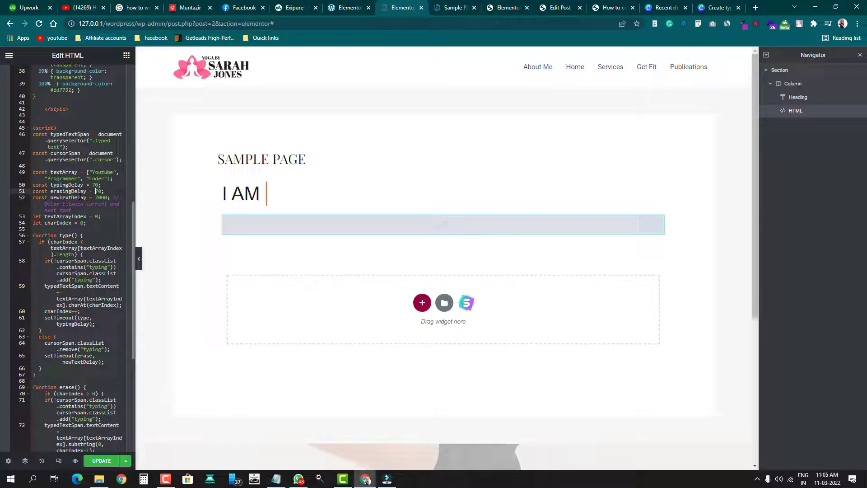
scroll(81, 195, up, 2)
scroll(81, 196, up, 1)
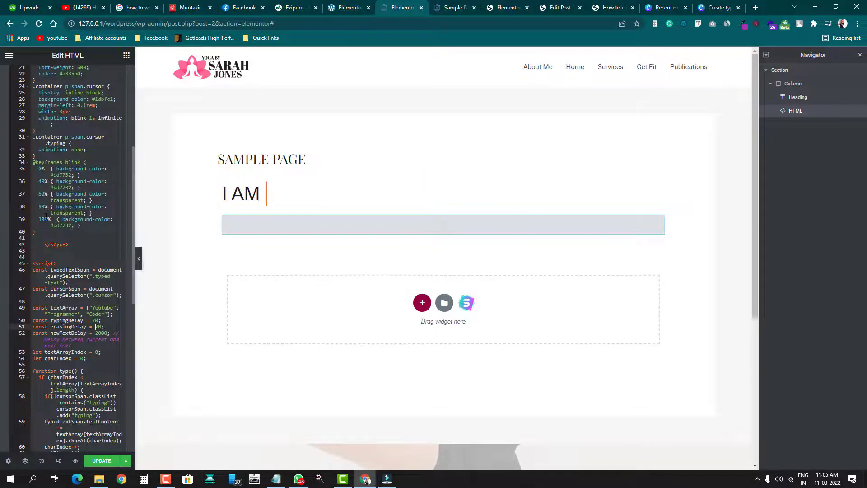
Add 'font-family: lato;' to the .typed-text rule below its #a335b0 colour.
scroll(81, 258, down, 4)
scroll(61, 217, up, 8)
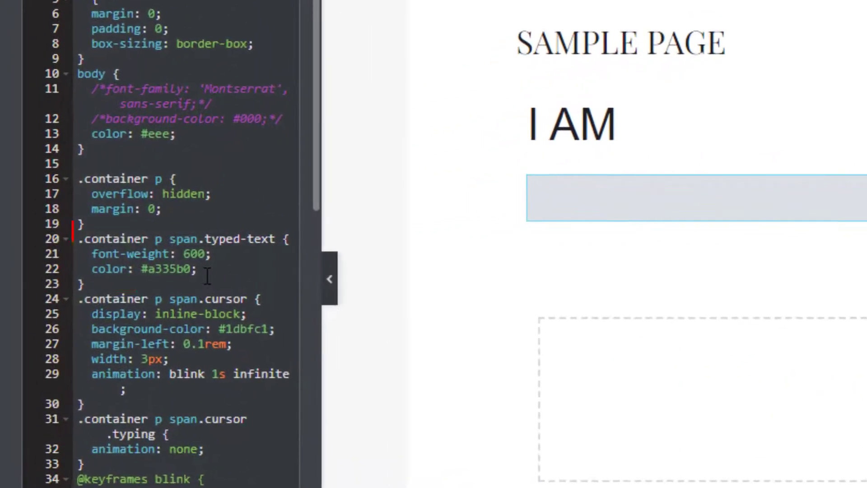
click(87, 257)
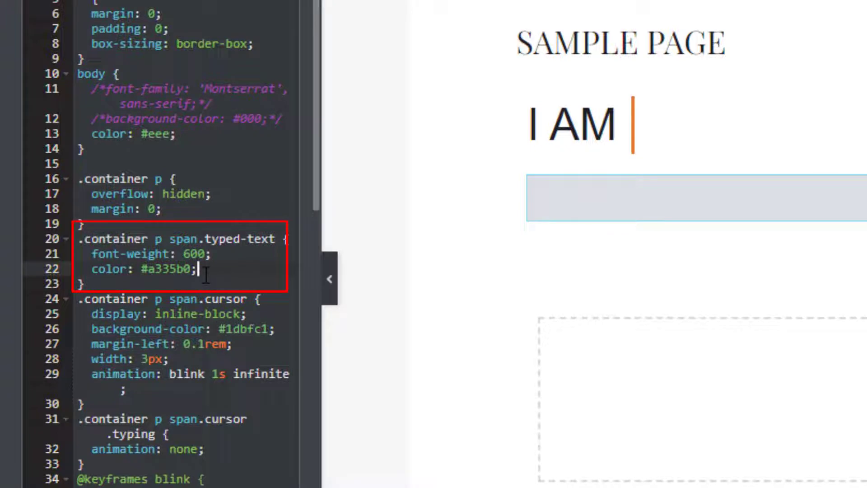
key(Return)
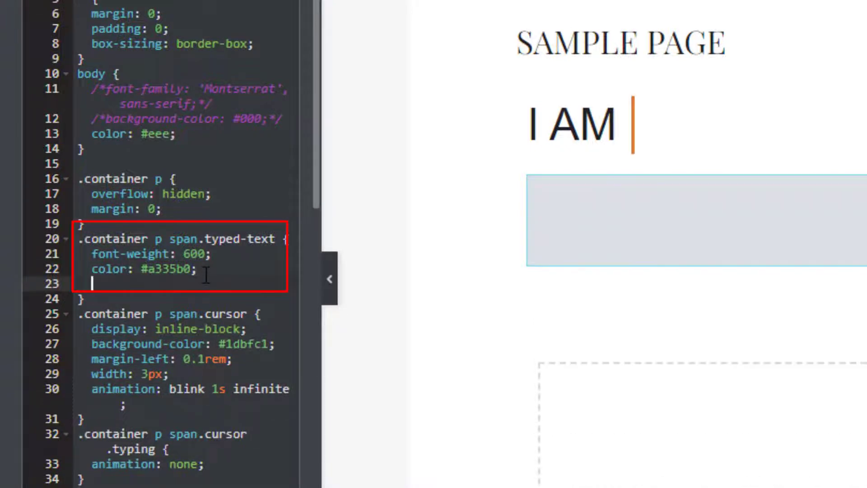
text(font)
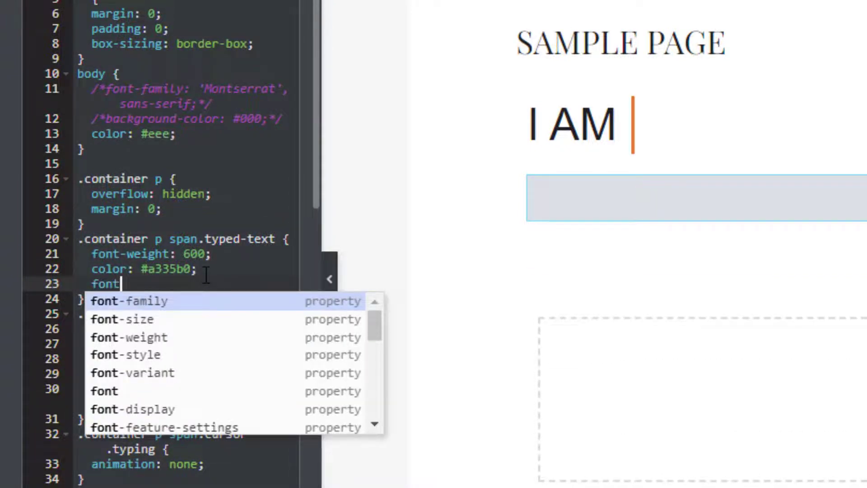
text(-family)
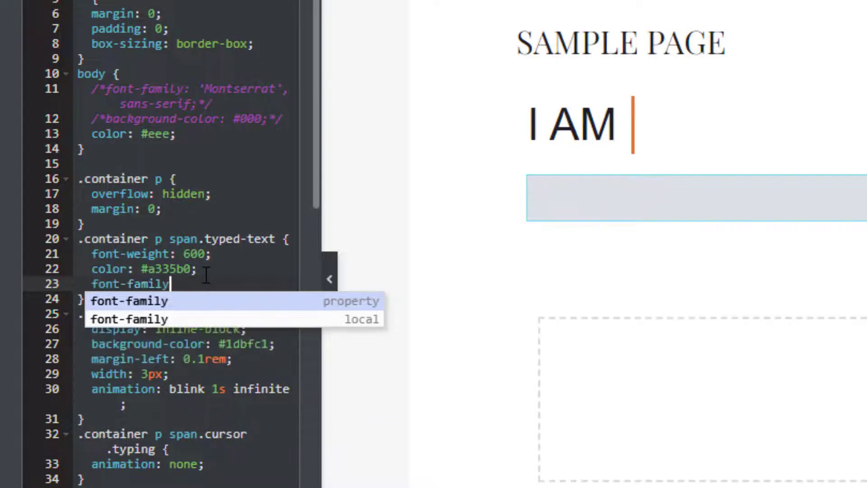
text(:la;)
key(Left)
text(la)
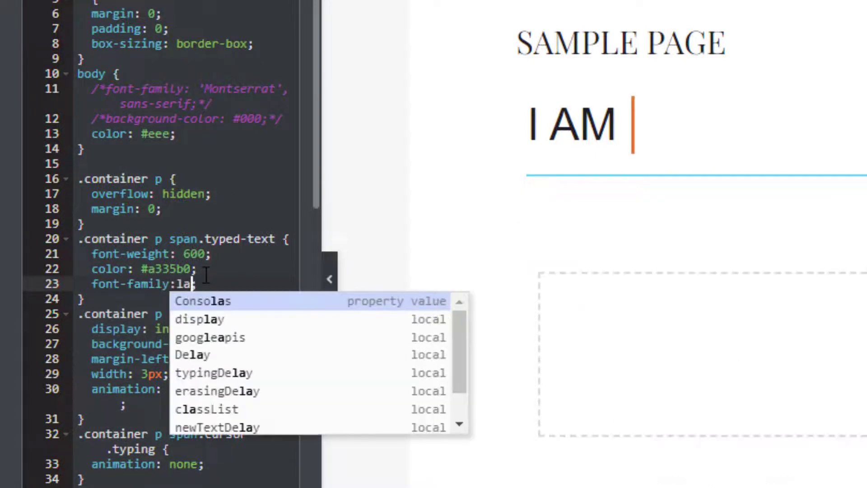
text(to)
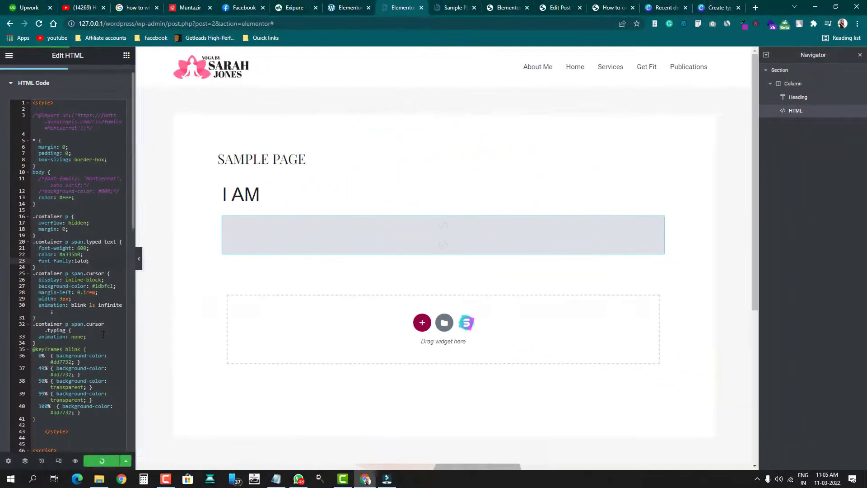
Switch to the Sample Page live preview to check the 'I AM' heading.
click(81, 461)
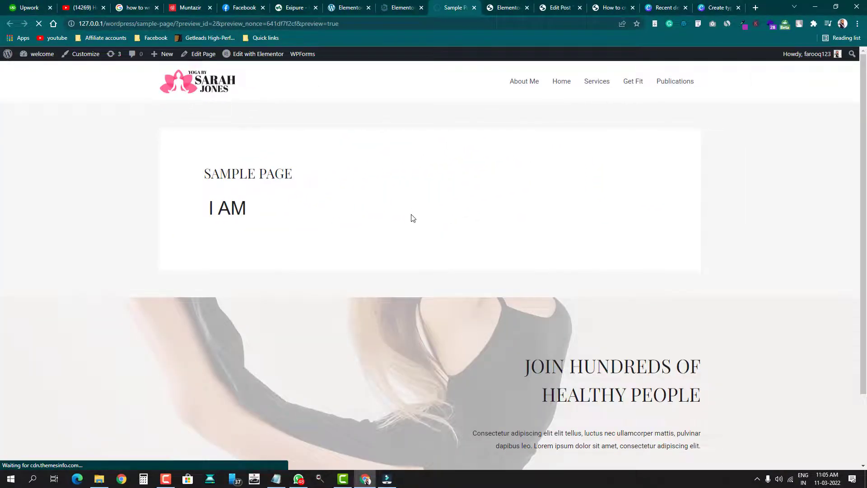